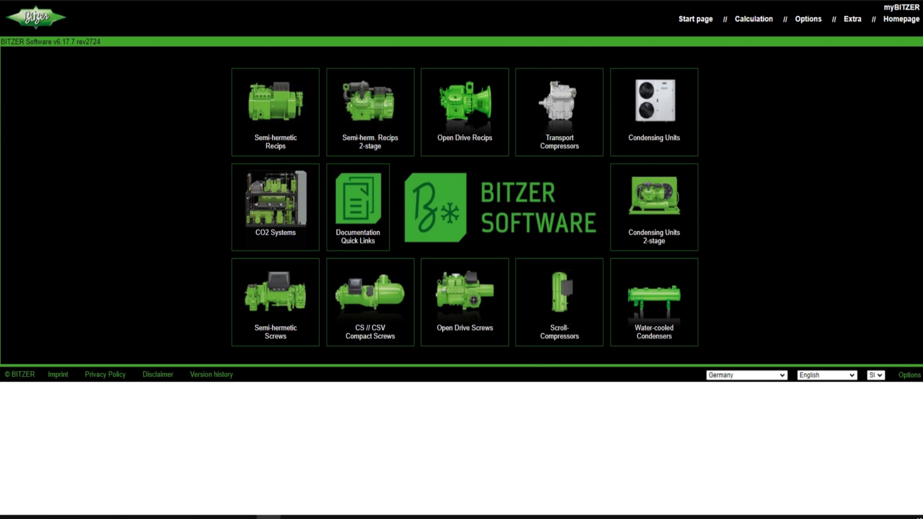
Step: Select the CSH9583-280Y model from the Compact Screw Compressors CS // CSV series for calculation
click(754, 19)
click(156, 75)
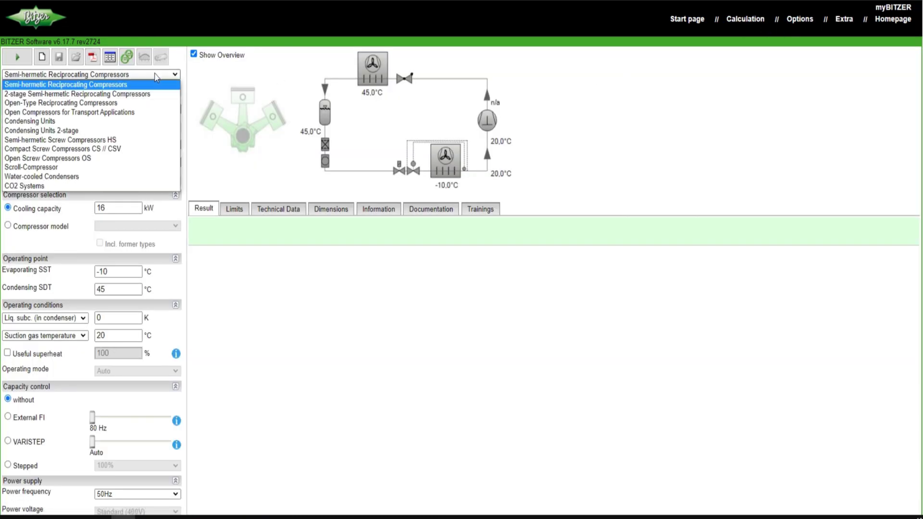
click(117, 150)
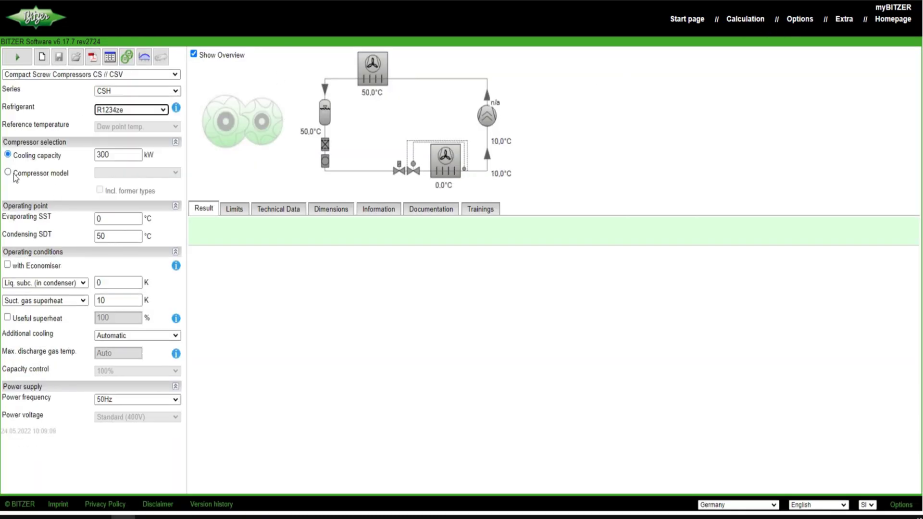
click(153, 173)
click(152, 329)
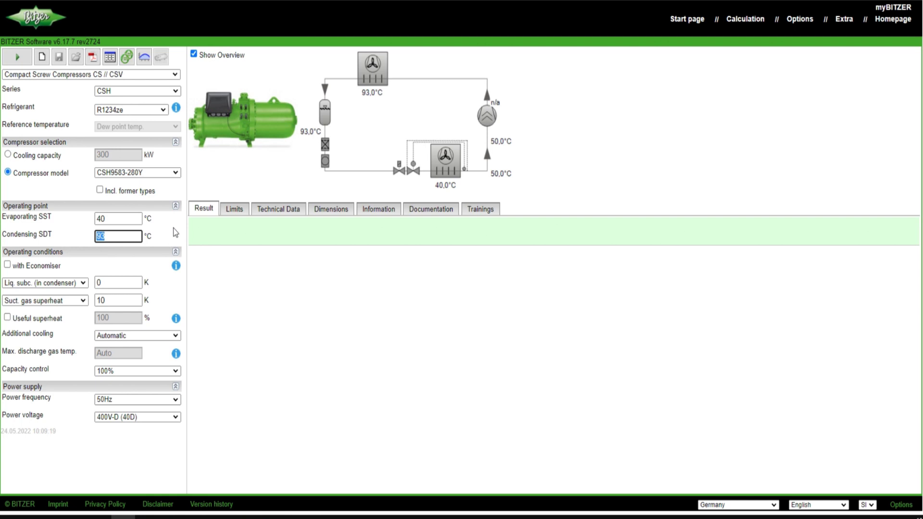
Step: Run the 40/93 °C calculation and view its limits, results (612 kW) and technical data
click(235, 210)
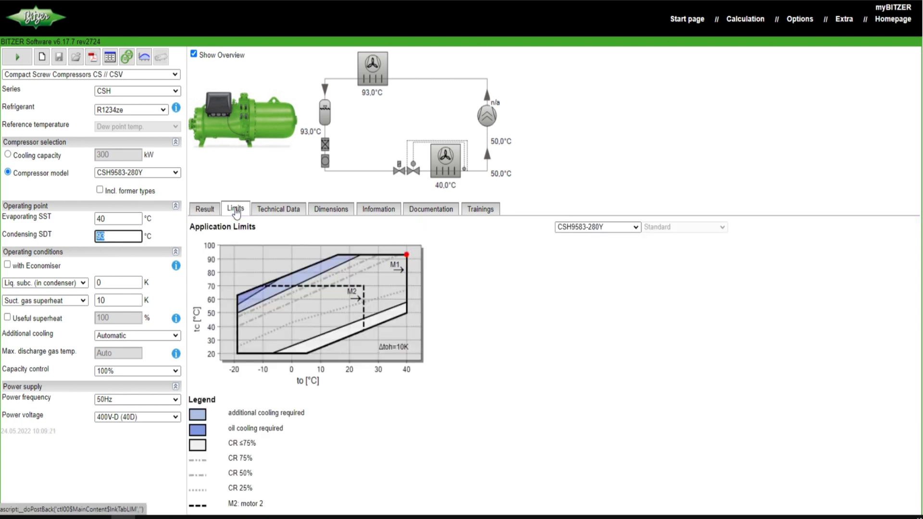
click(19, 63)
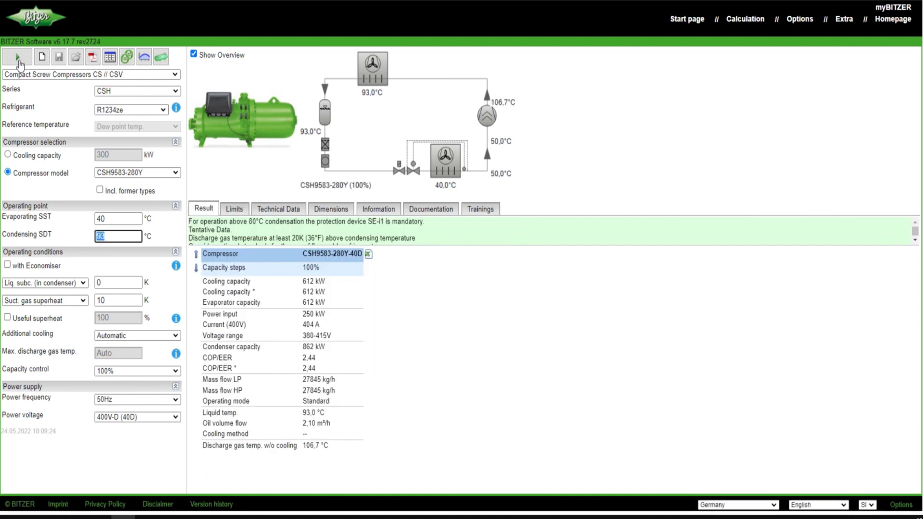
click(291, 210)
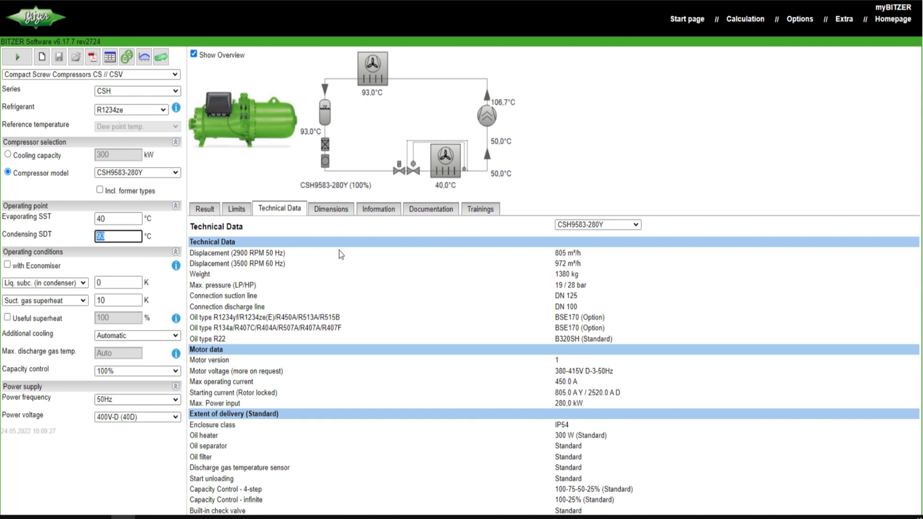